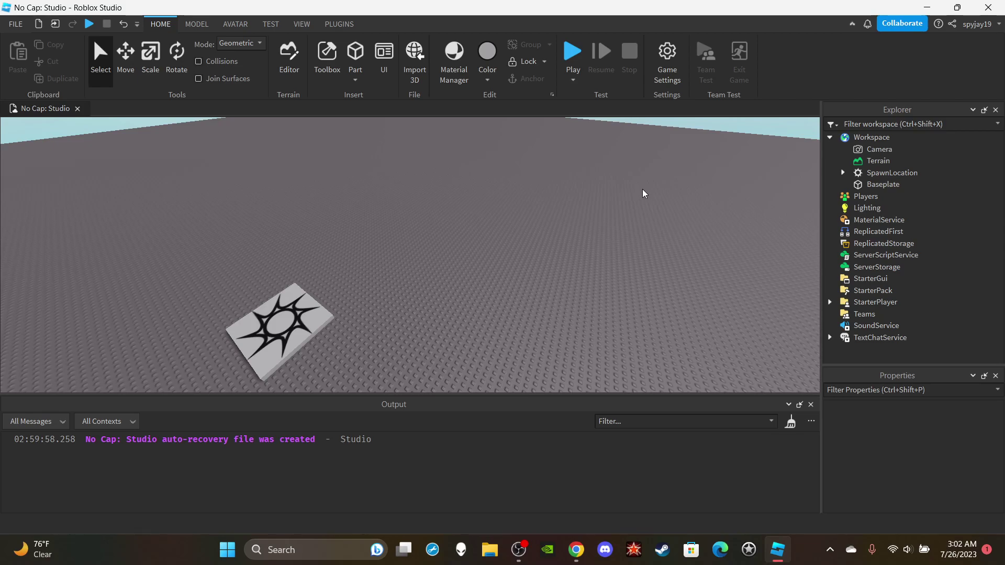
# Add a ScreenGui to StarterGui and rename it MainMenuGUI
pyautogui.click(883, 282)
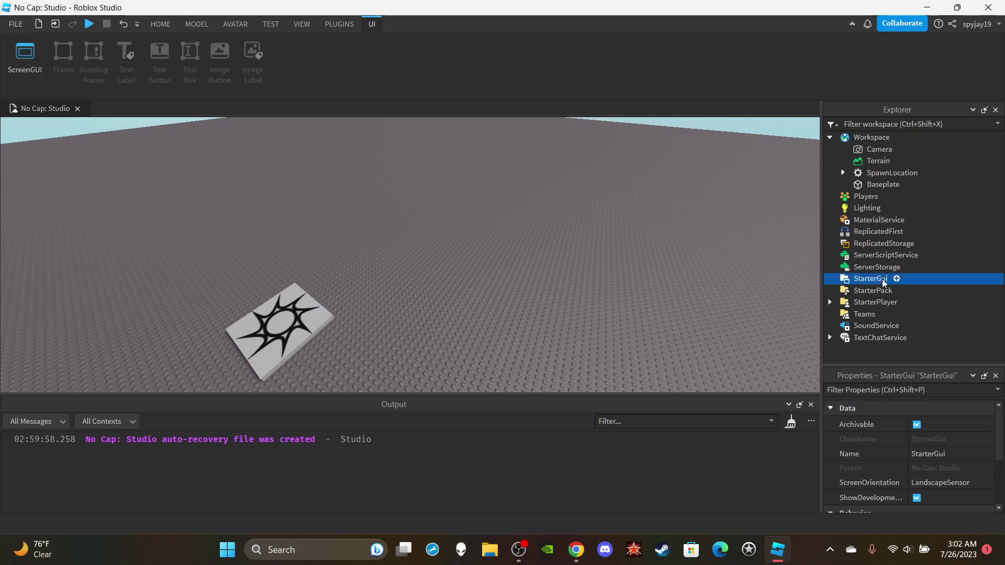
pyautogui.click(897, 278)
pyautogui.click(870, 262)
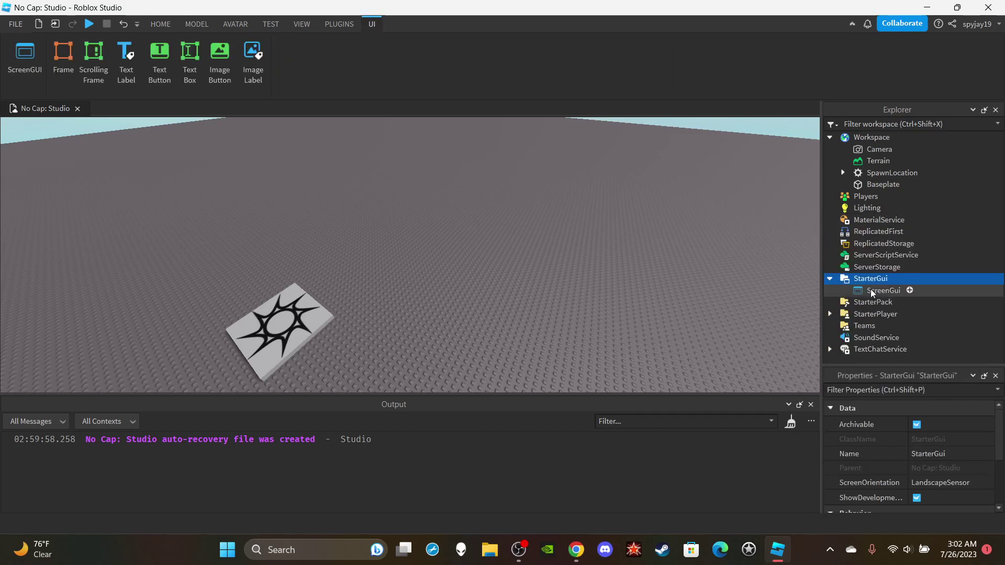
pyautogui.click(871, 289)
pyautogui.scroll(-2, 954, 423)
pyautogui.click(945, 448)
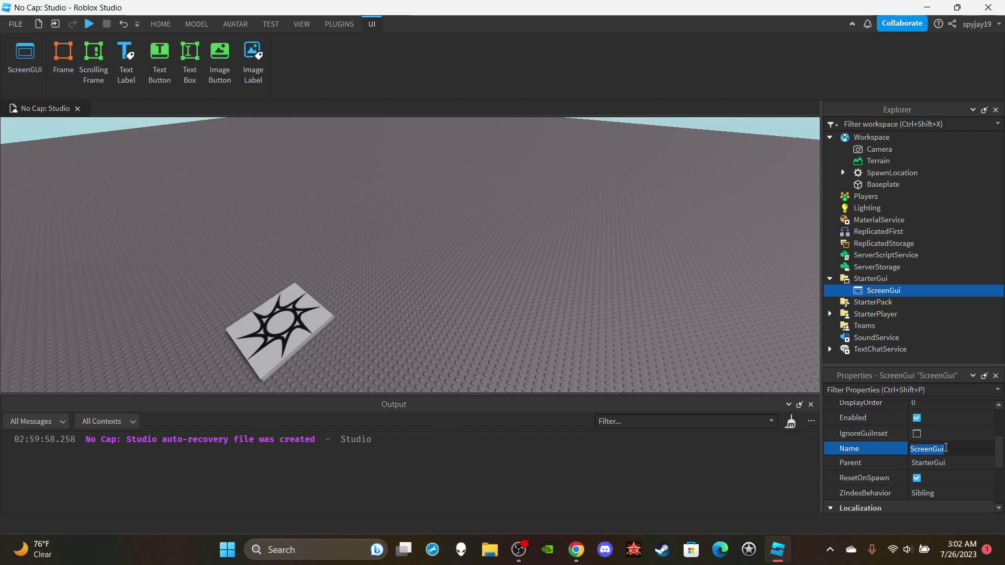
pyautogui.write('MainMenuGUI')
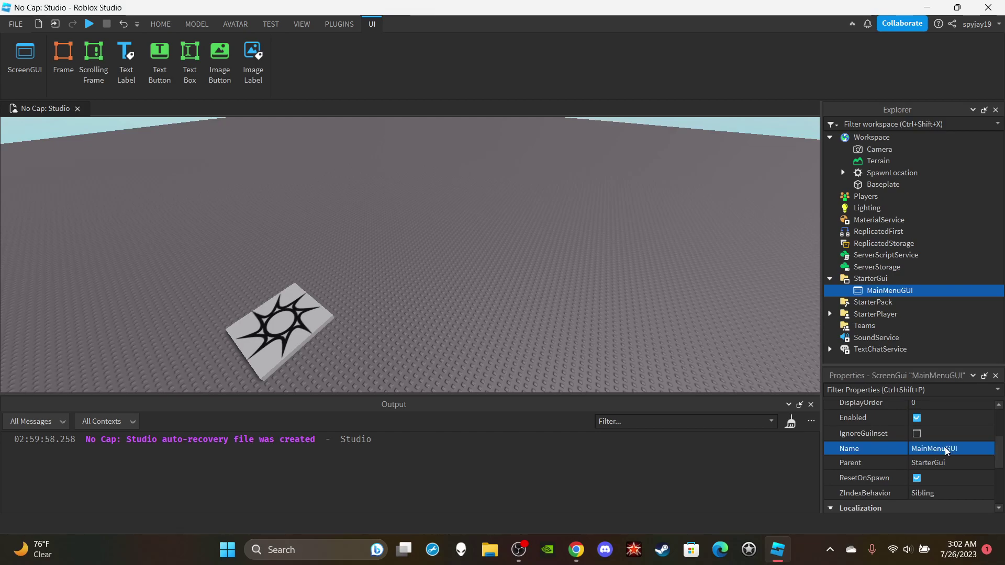
pyautogui.press('Return')
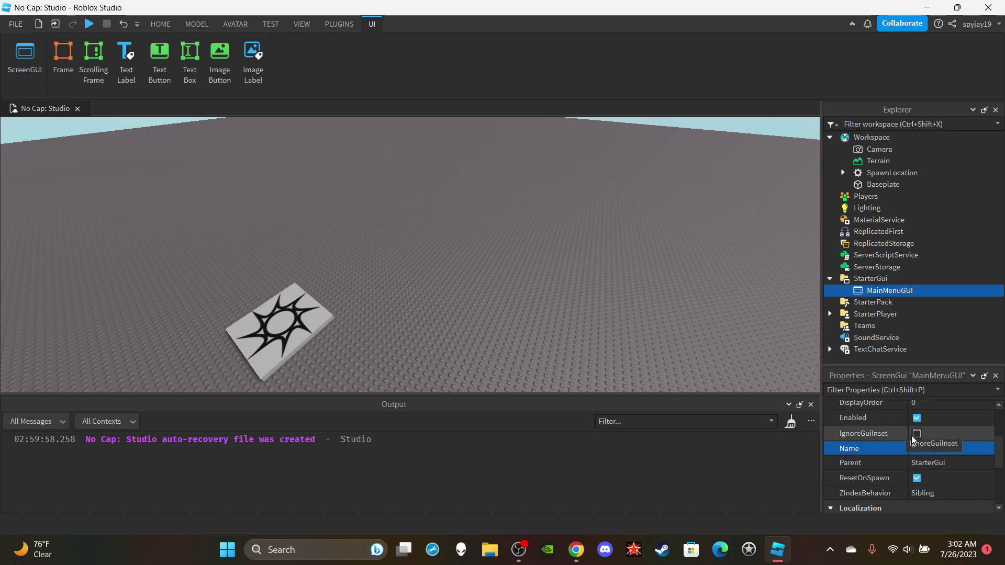
# Enable IgnoreGuiInset and disable ResetOnSpawn for MainMenuGUI
pyautogui.click(918, 435)
pyautogui.click(918, 434)
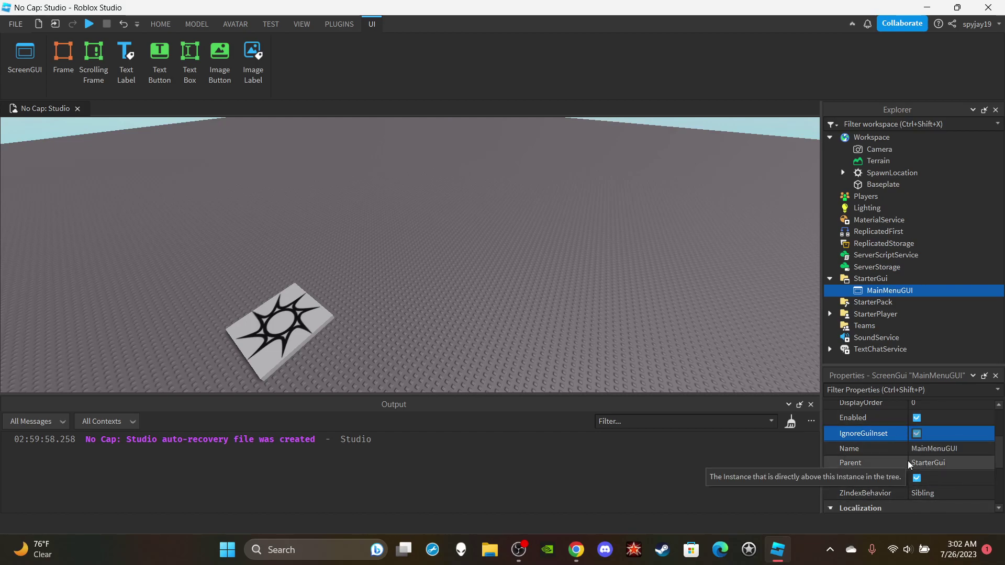
pyautogui.click(918, 477)
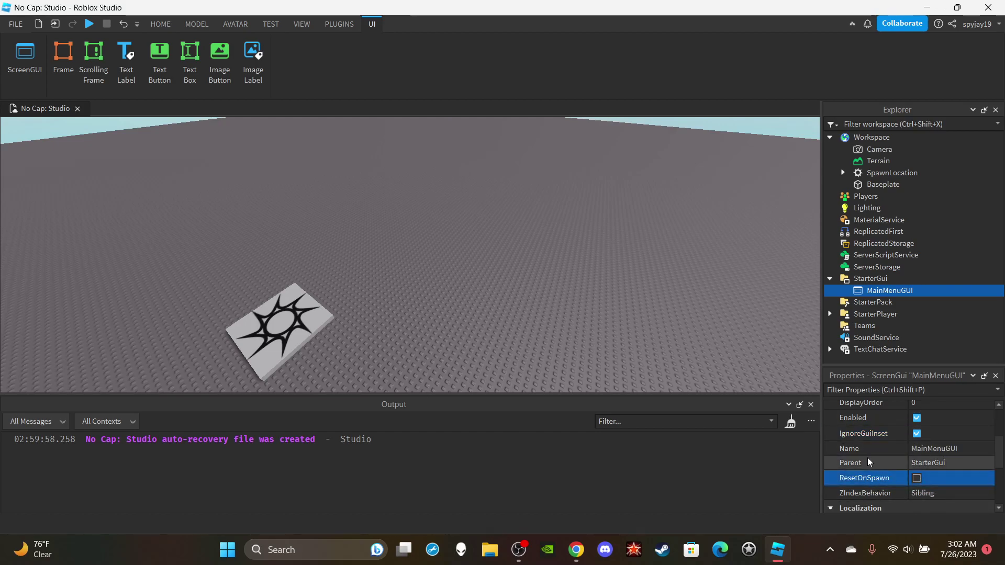
# Add a LocalScript inside MainMenuGUI and rename it MainMenuScript
pyautogui.moveTo(868, 293)
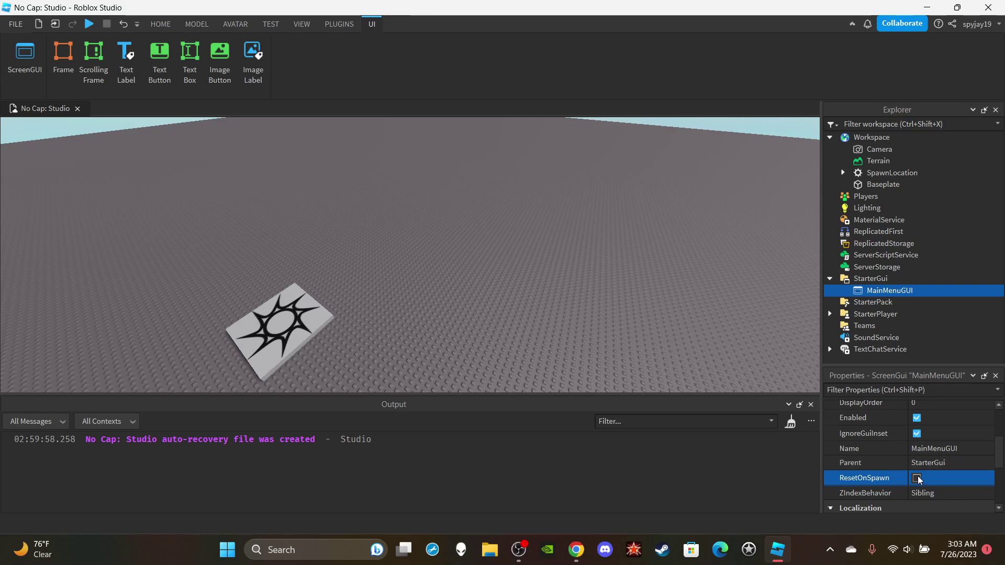
pyautogui.moveTo(919, 296)
pyautogui.click(922, 290)
pyautogui.click(866, 321)
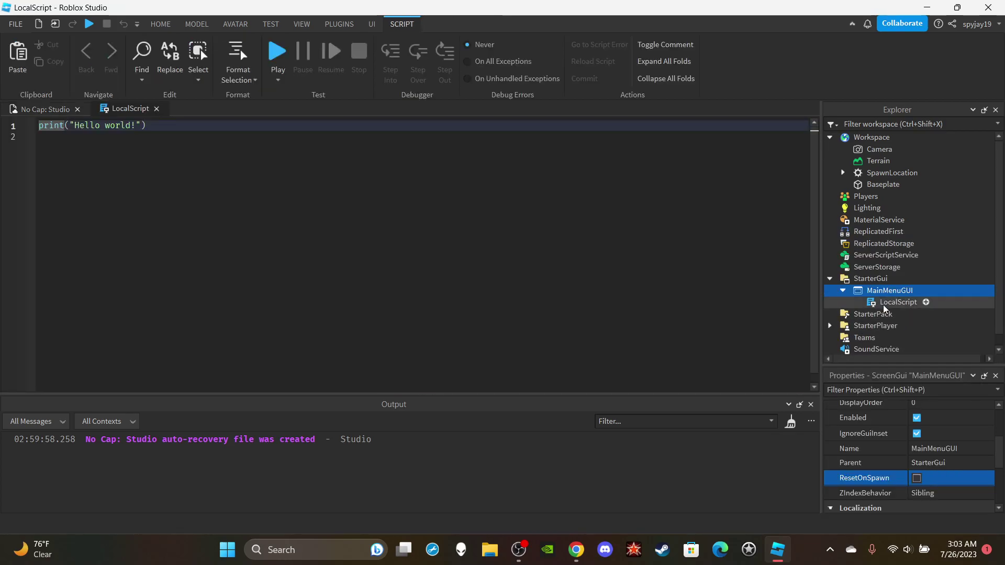
pyautogui.click(937, 404)
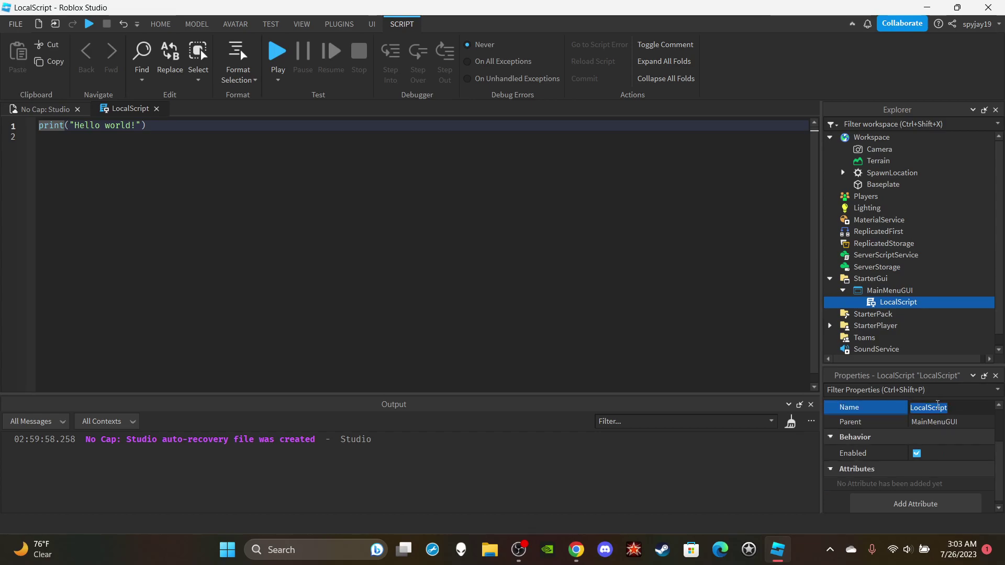
pyautogui.write('MainMenuScript')
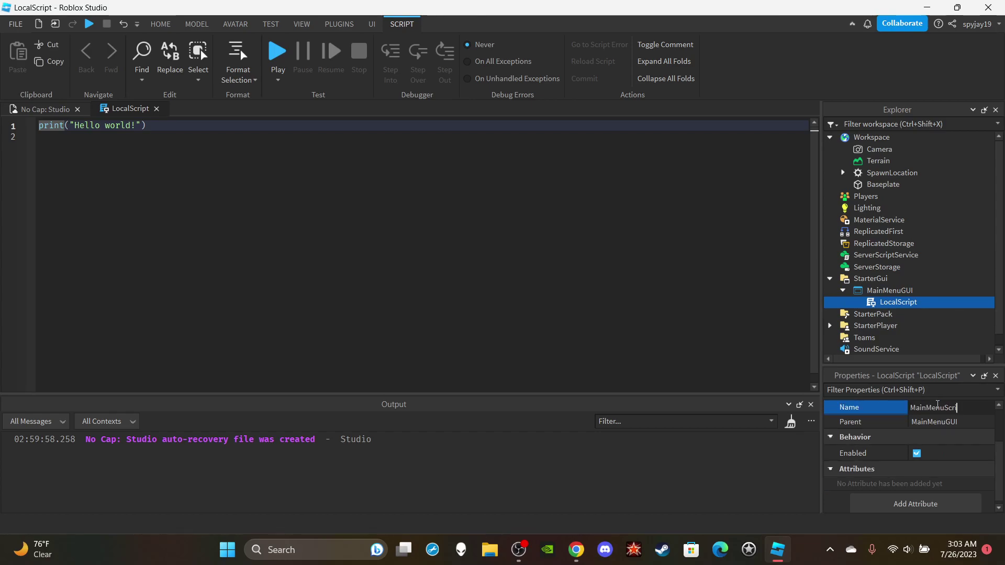
pyautogui.press('Return')
# Delete all the default code from MainMenuScript
pyautogui.click(621, 253)
pyautogui.hotkey('ctrl', 'a')
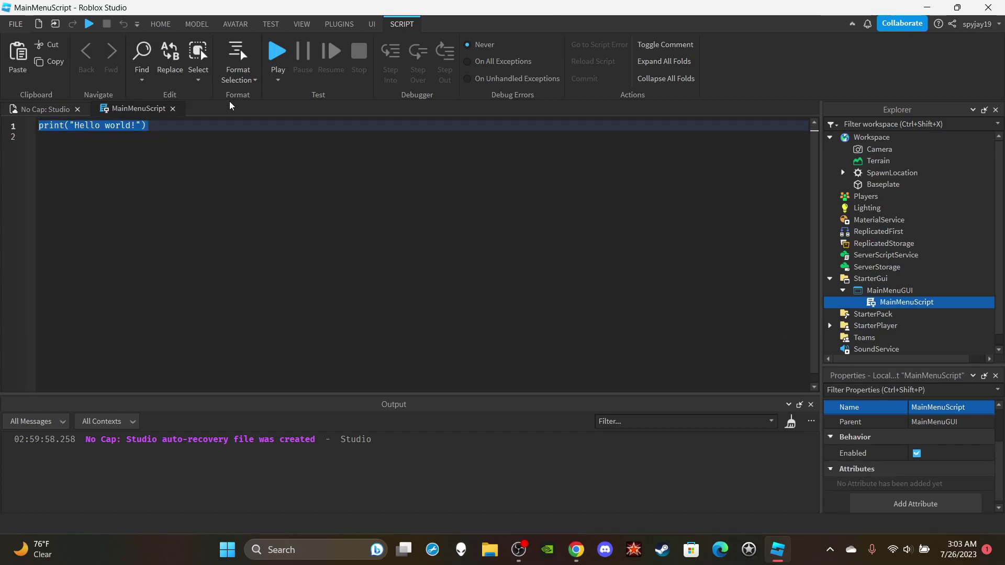
pyautogui.press('BackSpace')
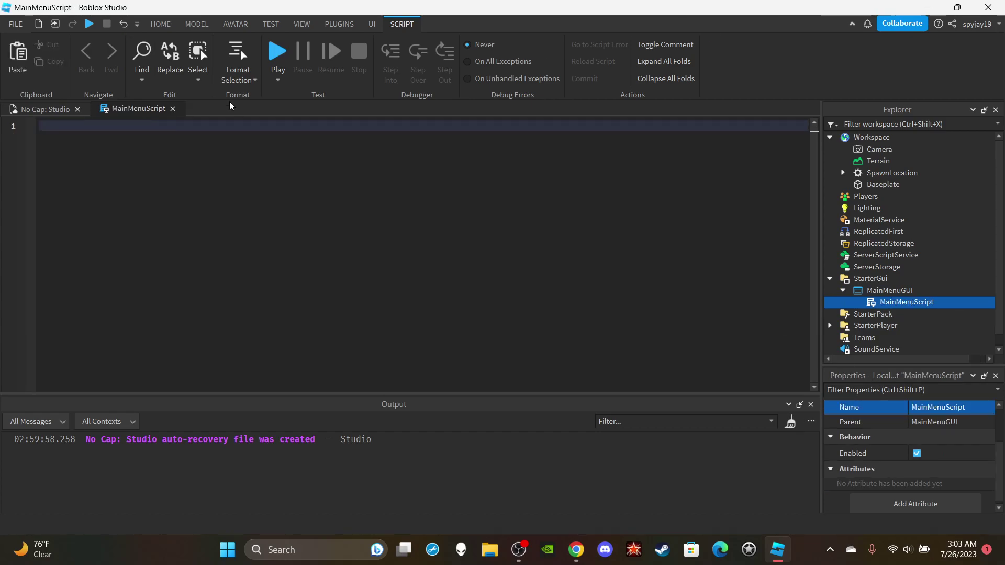
# Return to the place view, add a Frame inside MainMenuGUI and rename it MainMenuFrame
pyautogui.click(46, 109)
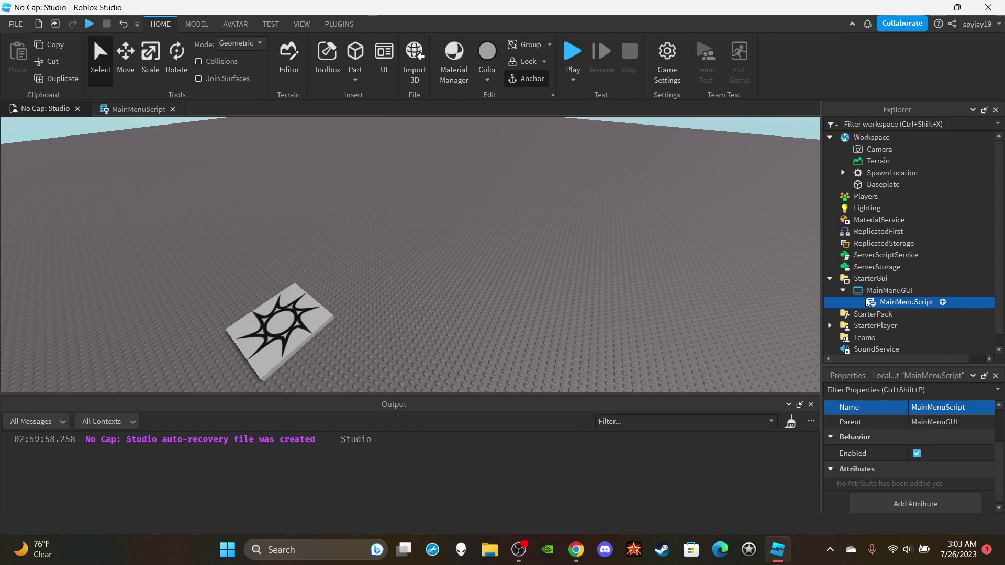
pyautogui.click(919, 291)
pyautogui.write('frame')
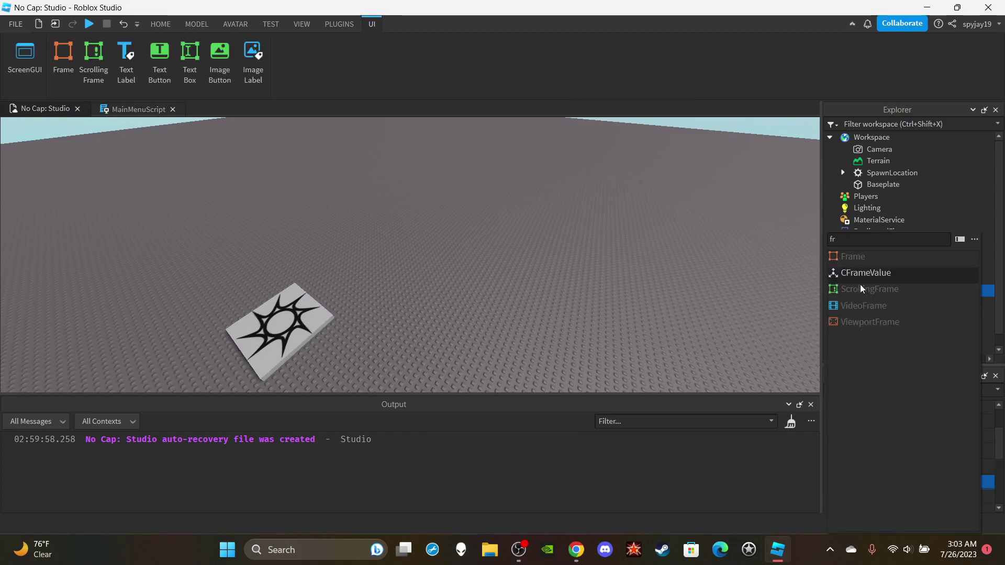
pyautogui.click(853, 256)
pyautogui.scroll(-3, 943, 446)
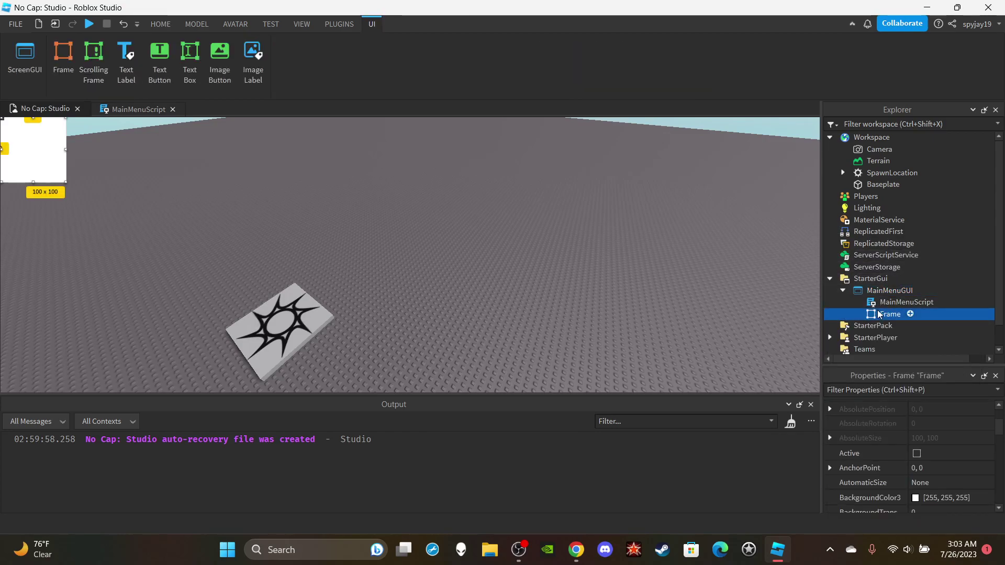
pyautogui.click(928, 507)
pyautogui.write('MainMenuFrame')
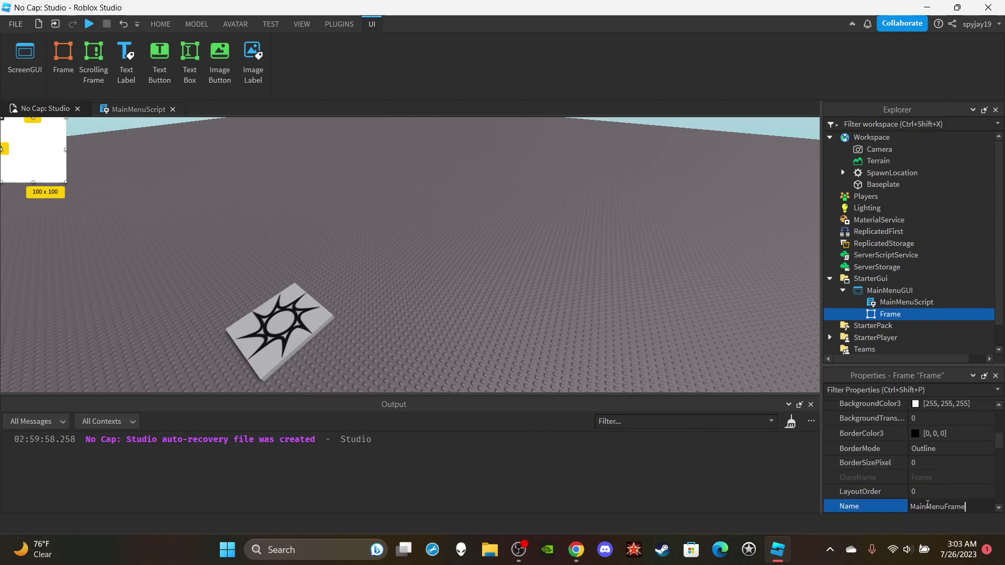
pyautogui.press('Return')
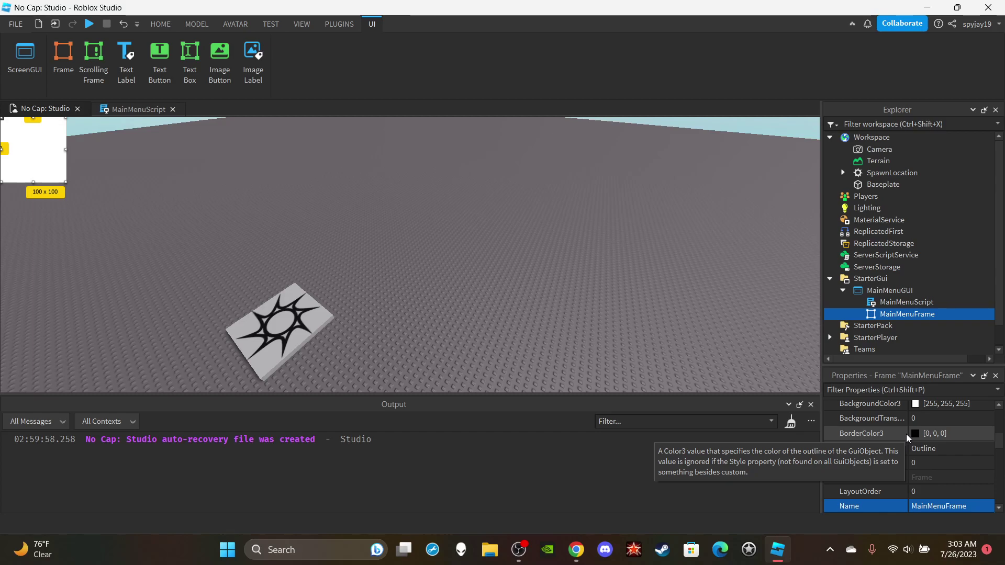
# Set MainMenuFrame's size to {2, 0} in X and {2, 0} in Y
pyautogui.scroll(-3, 916, 455)
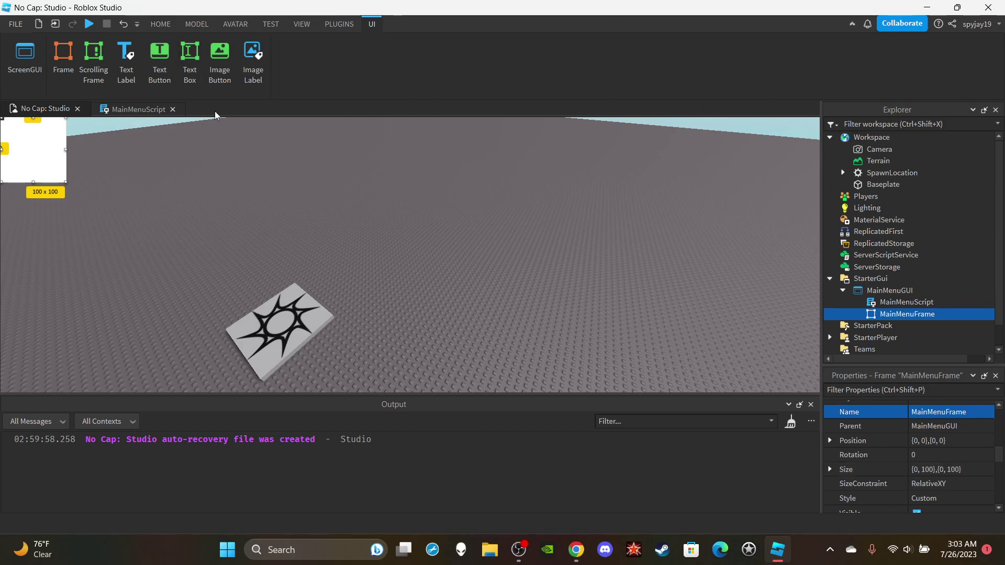
pyautogui.click(923, 470)
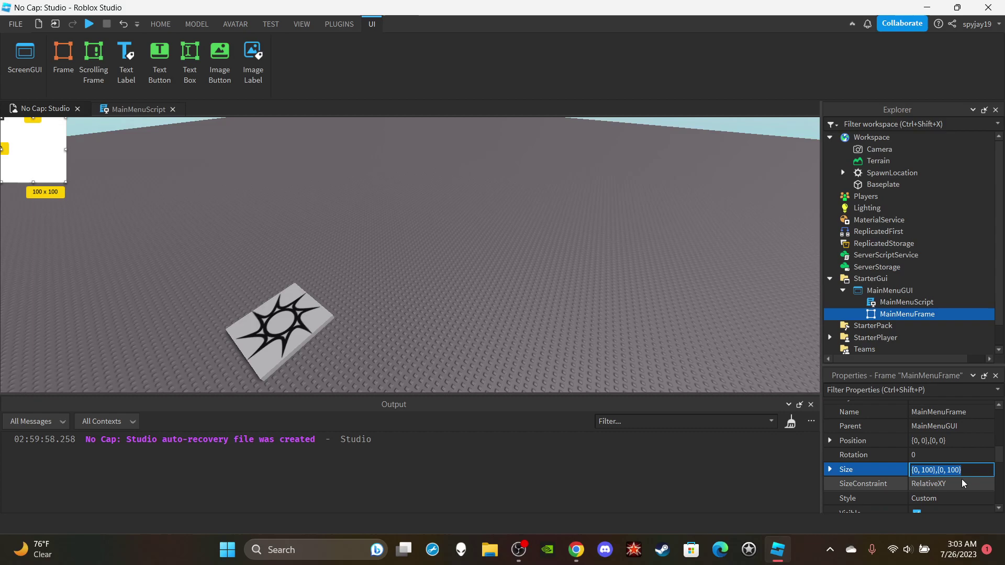
pyautogui.click(830, 470)
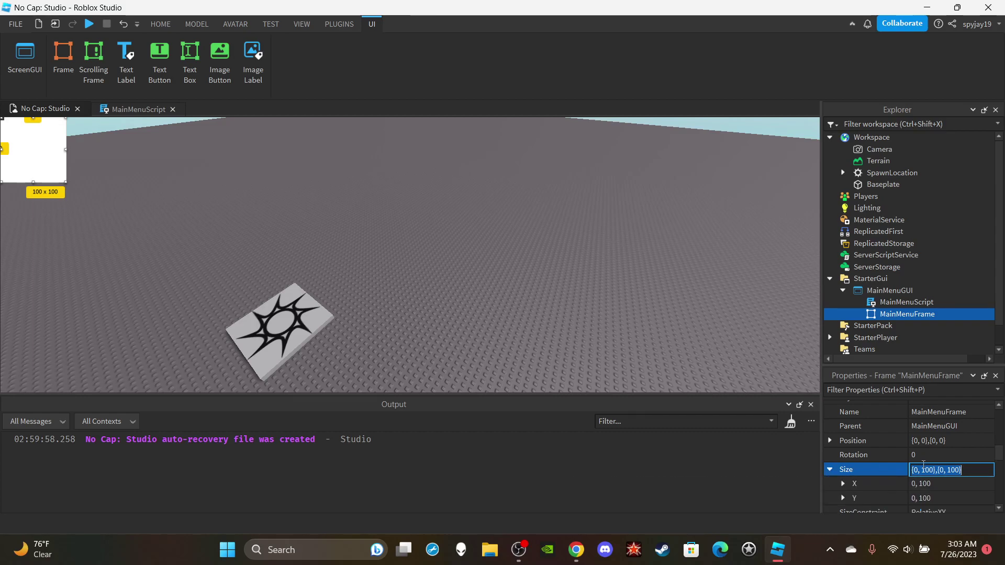
pyautogui.scroll(-1, 922, 463)
pyautogui.click(928, 435)
pyautogui.write('2,0')
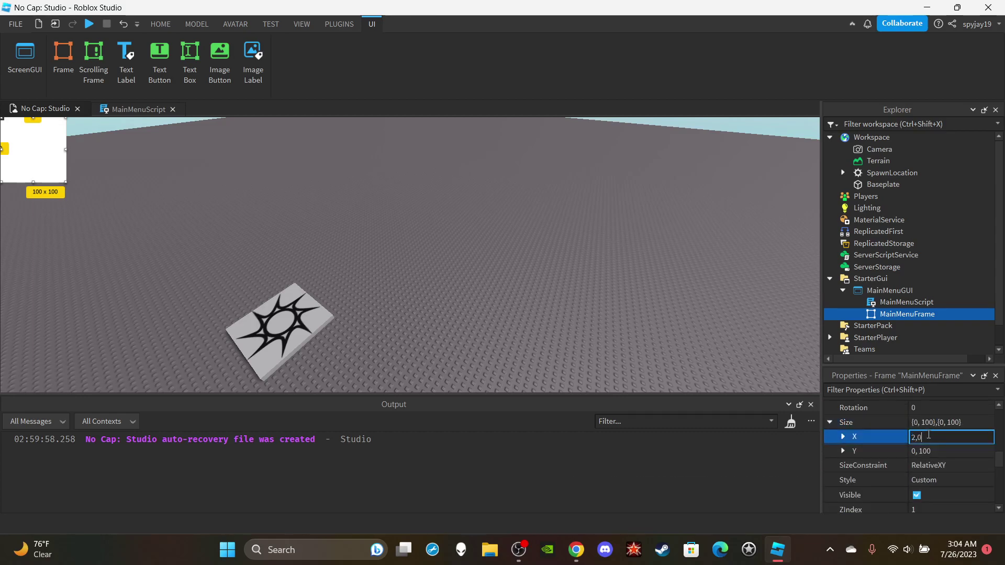
pyautogui.press('Return')
pyautogui.click(932, 450)
pyautogui.write('2,0')
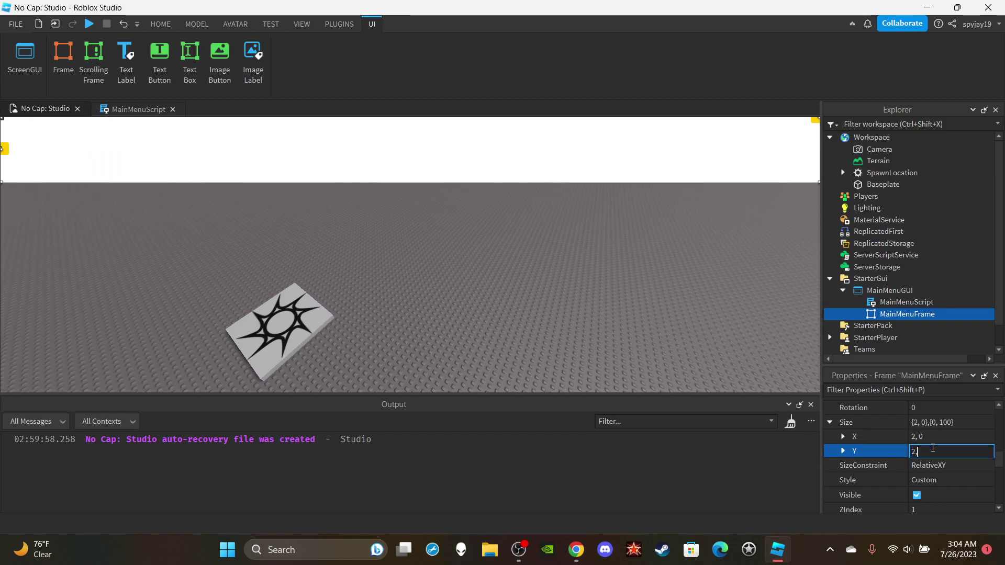
pyautogui.press('Return')
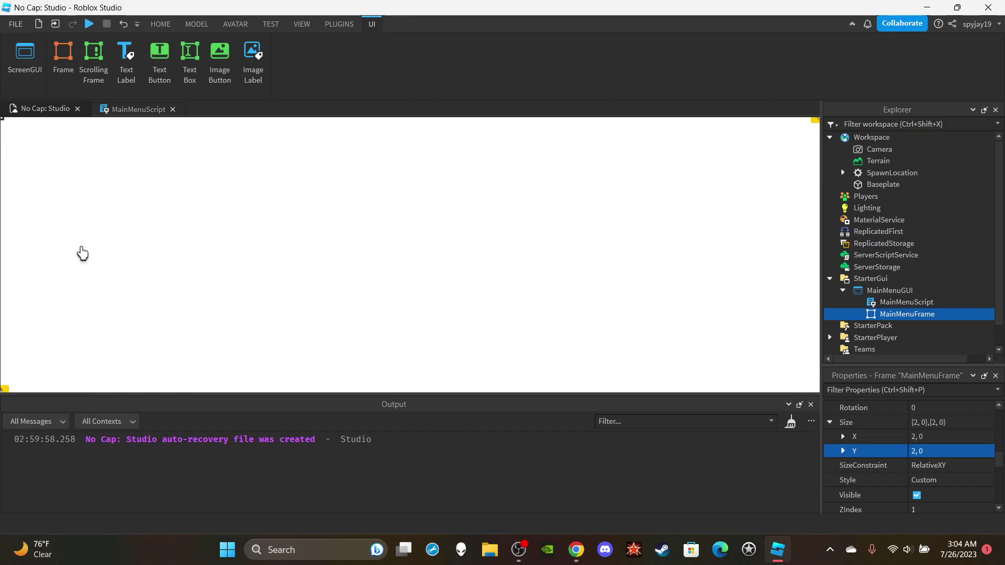
pyautogui.click(829, 422)
pyautogui.click(829, 422)
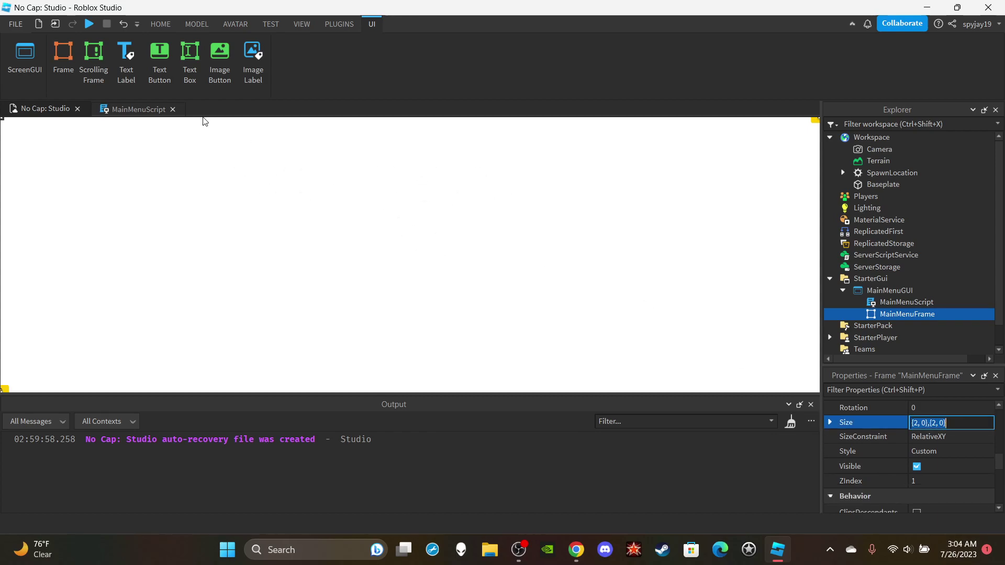
# Change MainMenuFrame's background color to red [255, 0, 0]
pyautogui.scroll(6, 940, 445)
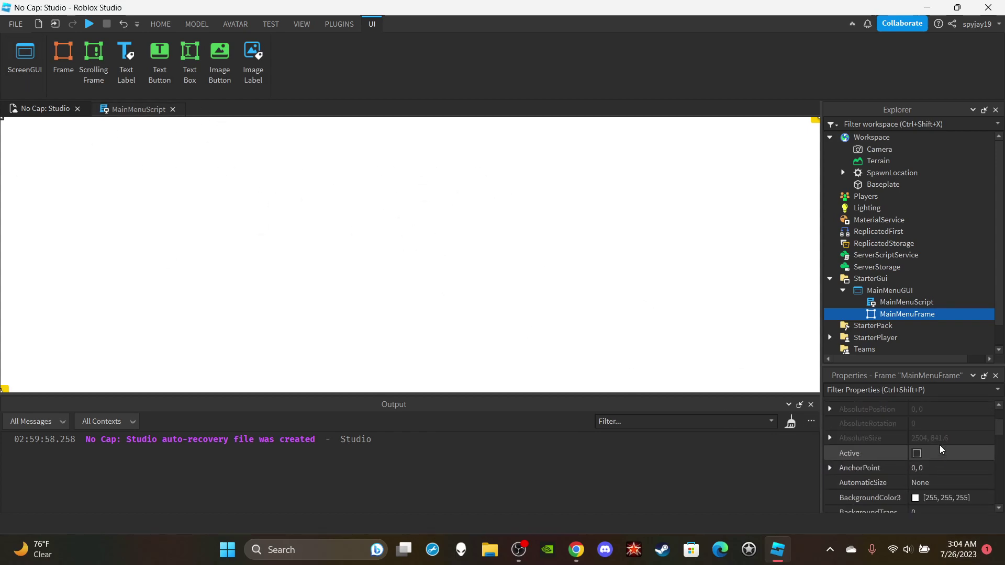
pyautogui.click(916, 497)
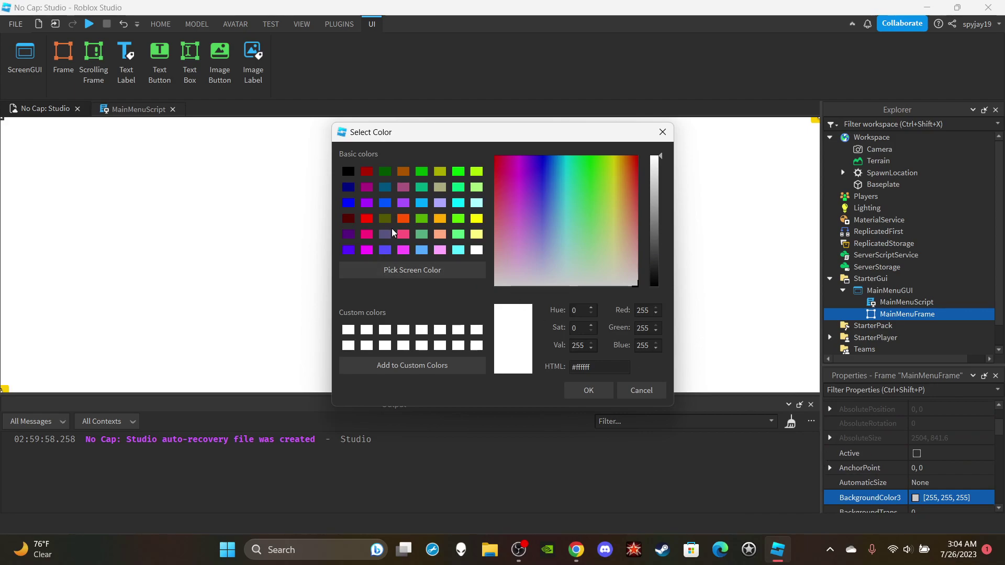
pyautogui.click(367, 219)
pyautogui.click(595, 392)
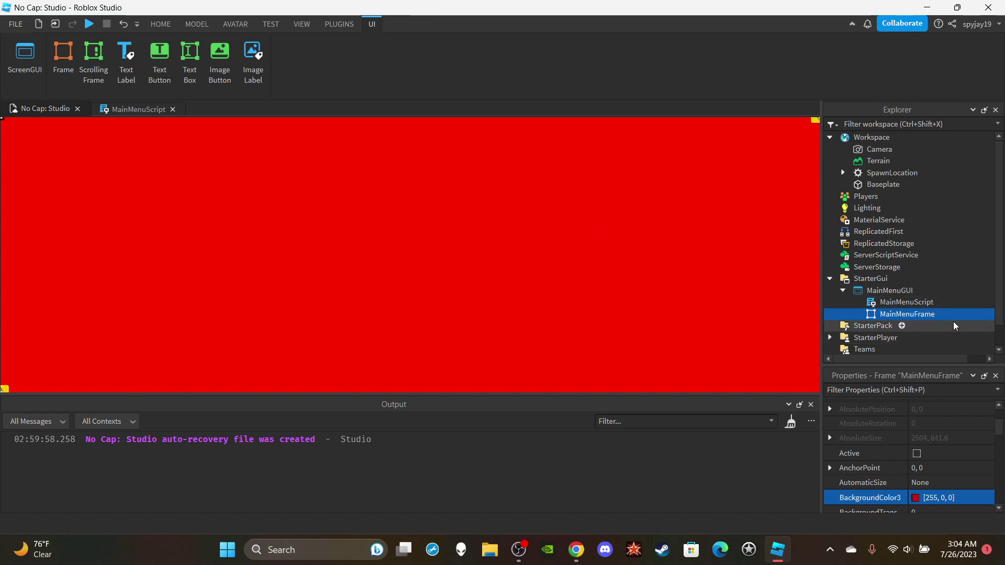
# Add a TextButton inside MainMenuFrame and rename it PlayButton
pyautogui.click(941, 314)
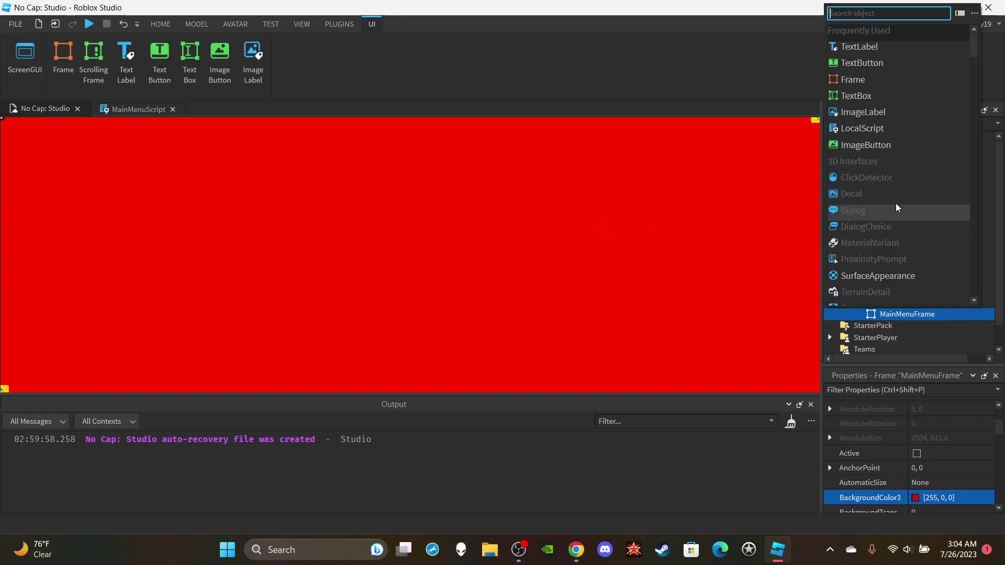
pyautogui.click(870, 70)
pyautogui.scroll(-5, 934, 473)
pyautogui.click(930, 490)
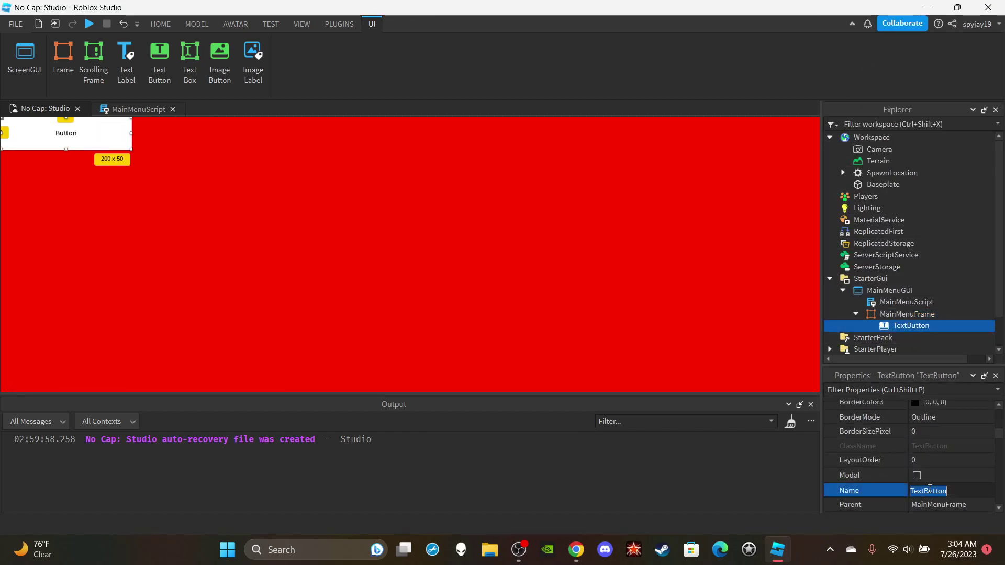
pyautogui.write('PlayButton')
pyautogui.press('Return')
# Add a TextLabel inside MainMenuFrame and rename it TitleTextLabel
pyautogui.click(921, 314)
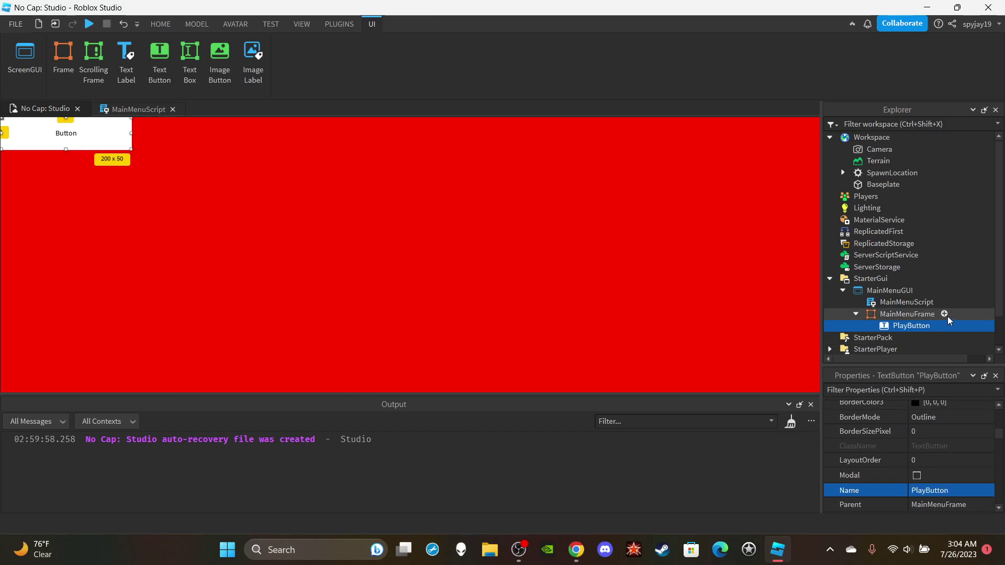
pyautogui.click(948, 317)
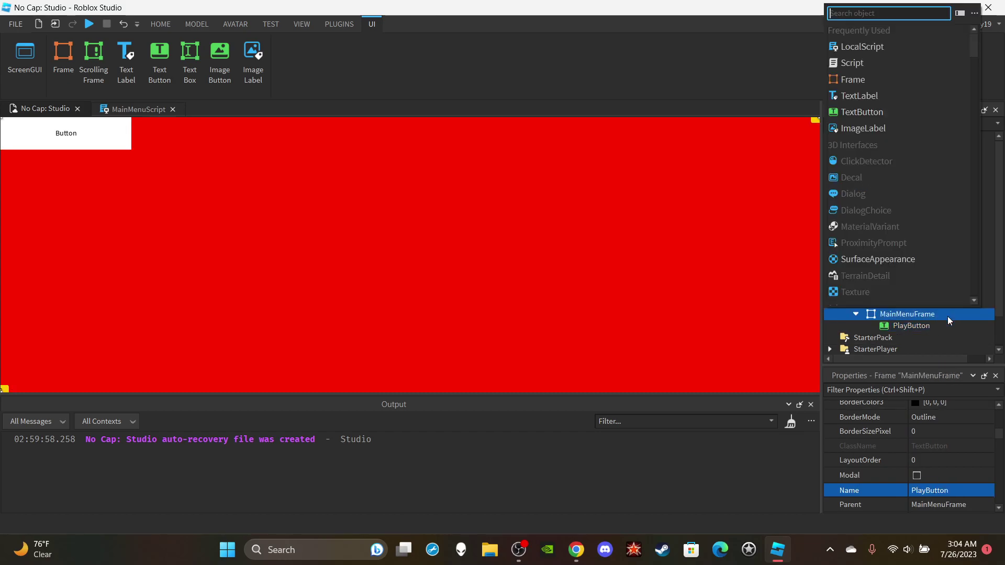
pyautogui.click(860, 96)
pyautogui.click(909, 338)
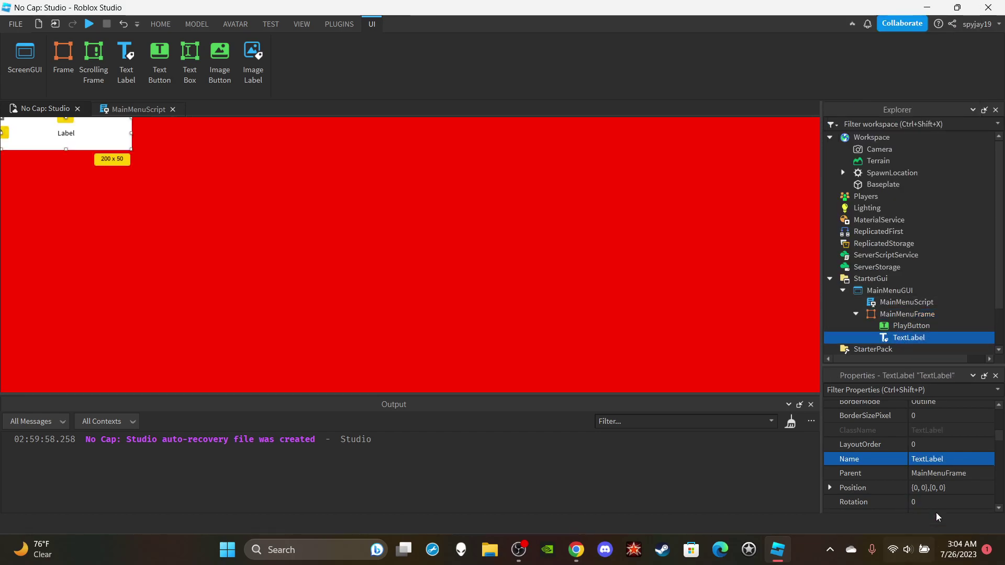
pyautogui.click(931, 459)
pyautogui.write('TitelTex')
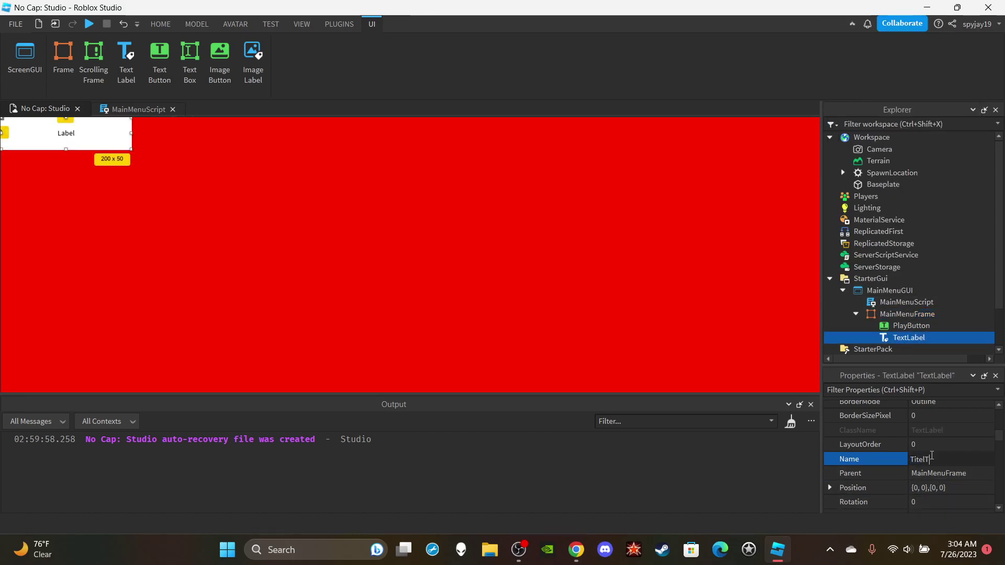
pyautogui.press('BackSpace')
pyautogui.press('BackSpace')
pyautogui.press('BackSpace')
pyautogui.press('BackSpace')
pyautogui.press('BackSpace')
pyautogui.write('leTextLabel')
pyautogui.press('Return')
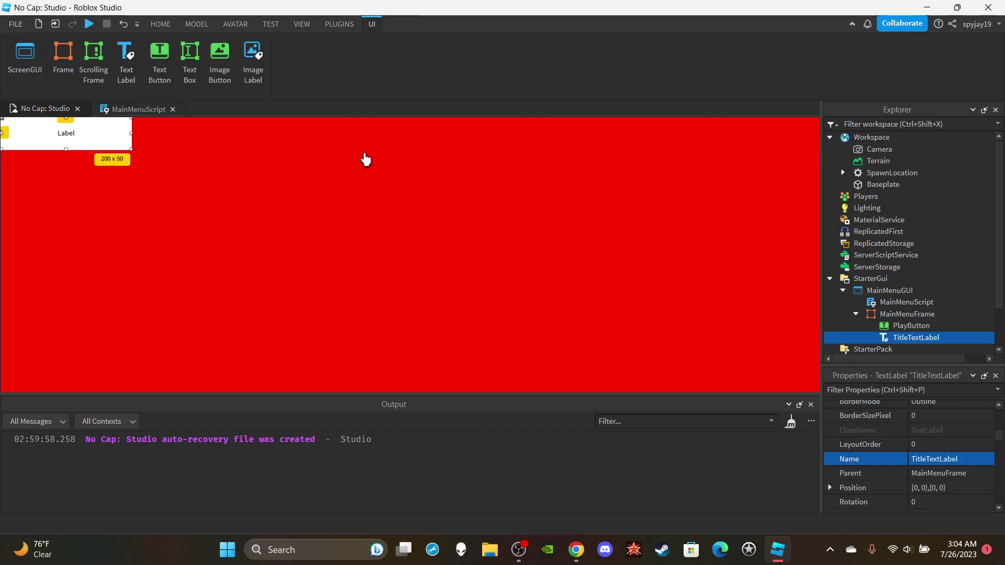
# Place TitleTextLabel at the menu's upper center, about 526 px across and 30 px down, and PlayButton centered in the lower part
pyautogui.click(934, 327)
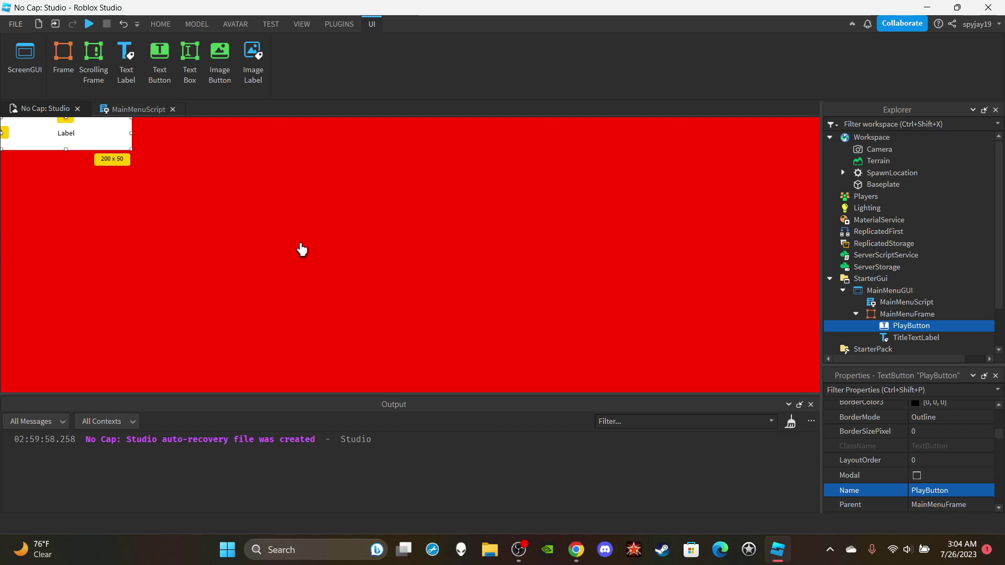
pyautogui.moveTo(71, 143); pyautogui.dragTo(437, 155)
pyautogui.moveTo(23, 127); pyautogui.dragTo(390, 317)
pyautogui.moveTo(418, 155); pyautogui.dragTo(432, 153)
# Set TitleTextLabel's width to 400 px in its Size property
pyautogui.scroll(-2, 935, 463)
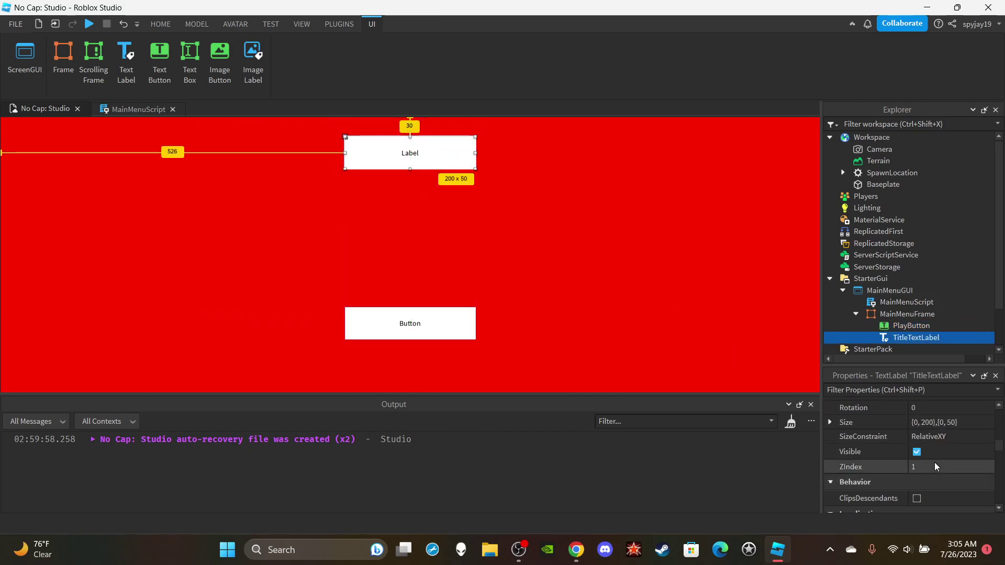
pyautogui.scroll(2, 934, 464)
pyautogui.click(927, 469)
pyautogui.doubleClick(928, 469)
pyautogui.write('400')
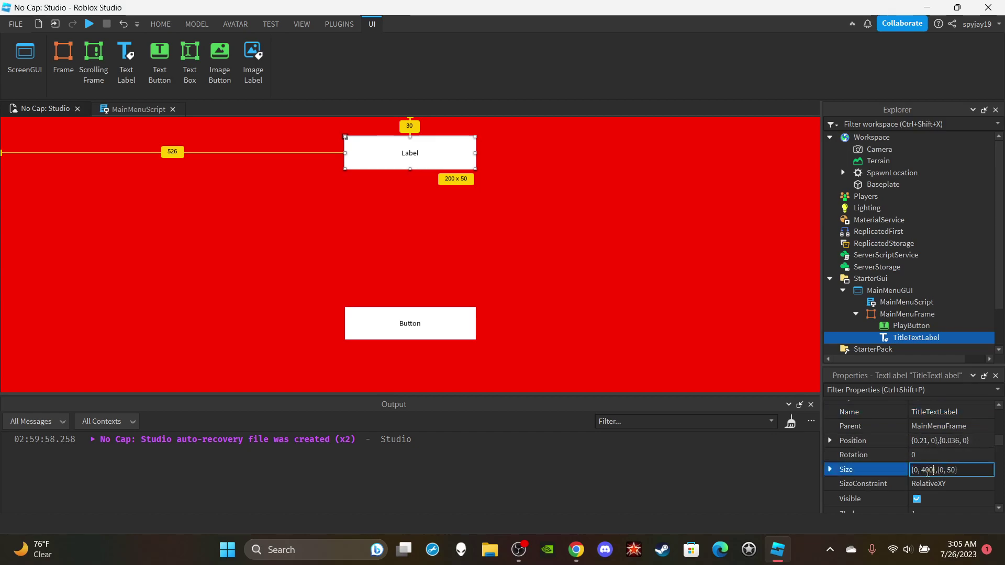
pyautogui.press('Return')
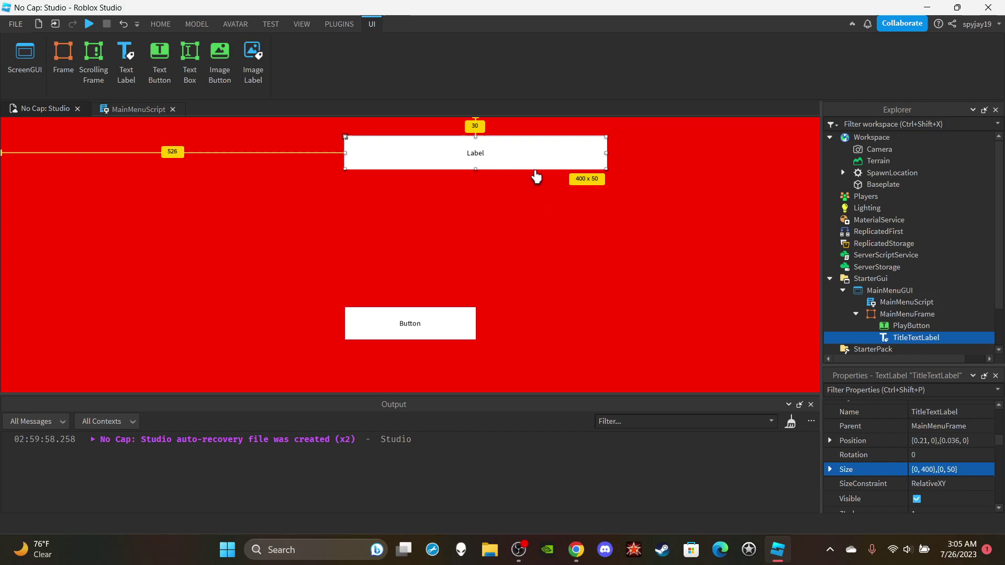